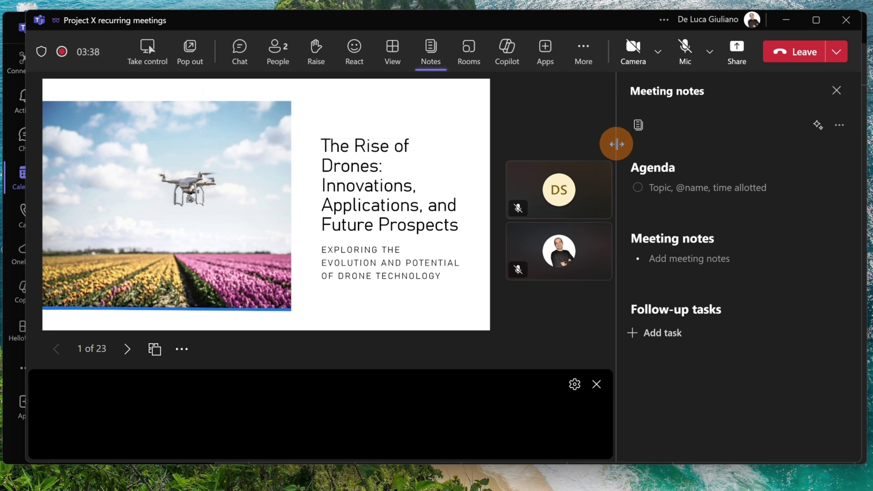
Widen the meeting notes panel over the slide, then show meeting chat and narrow its pane
{"action": "left_click_drag", "start_coordinate": [617, 145], "coordinate": [473, 146]}
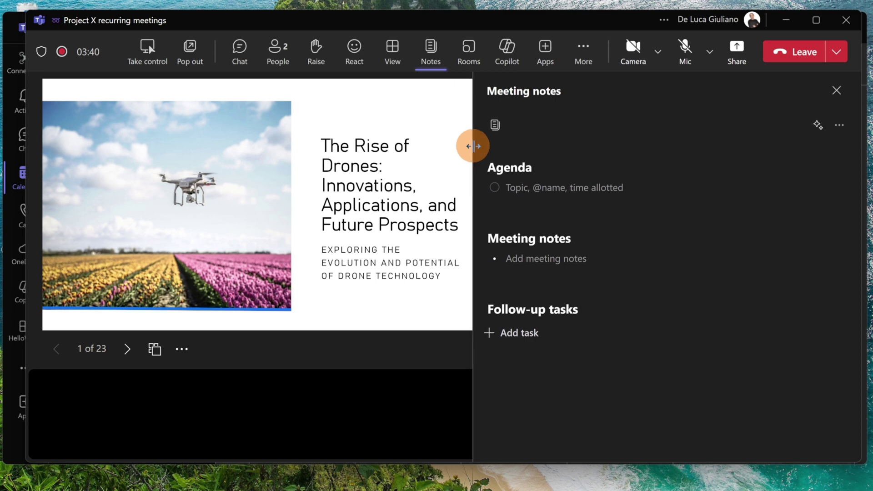
{"action": "left_click_drag", "start_coordinate": [473, 146], "coordinate": [371, 148]}
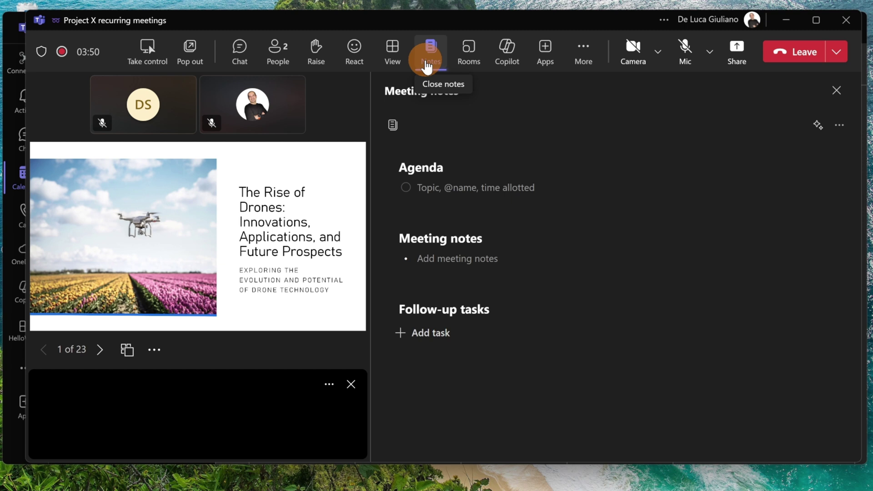
{"action": "left_click", "coordinate": [240, 50]}
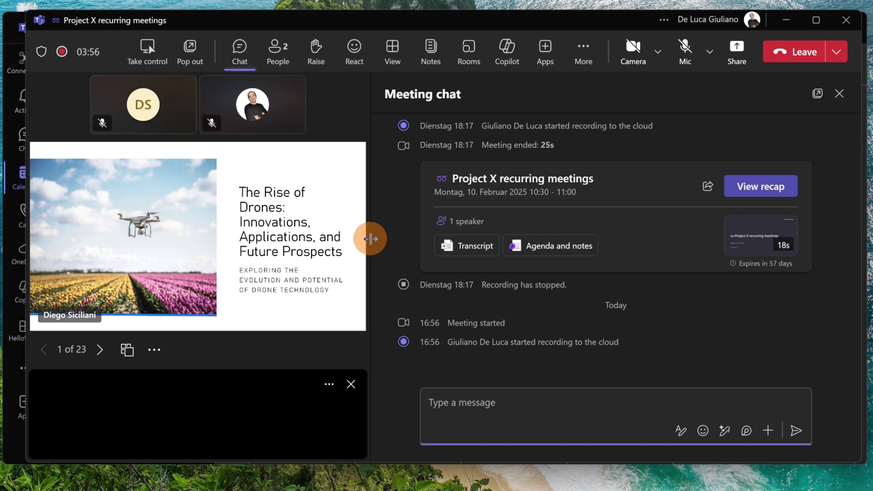
{"action": "left_click_drag", "start_coordinate": [370, 238], "coordinate": [644, 239]}
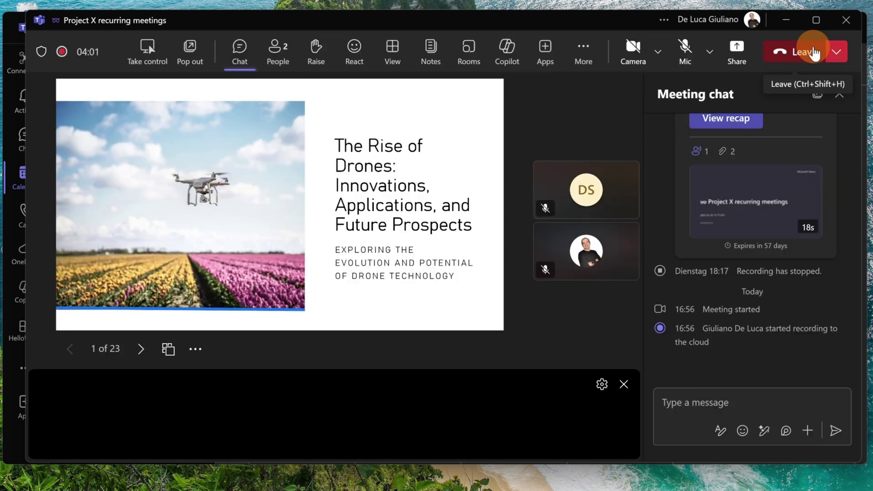
Leave the Project X call, dismiss the rating prompt, and open the Plan channel from Chat
{"action": "left_click", "coordinate": [814, 53]}
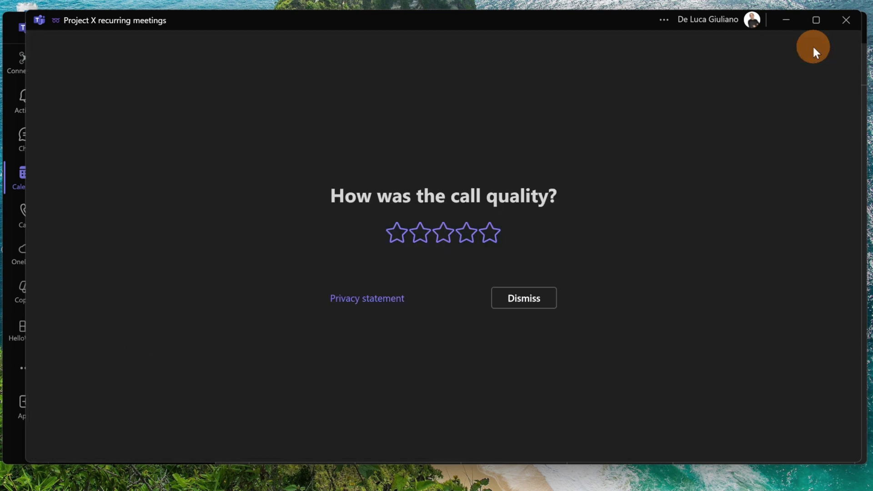
{"action": "left_click", "coordinate": [532, 308]}
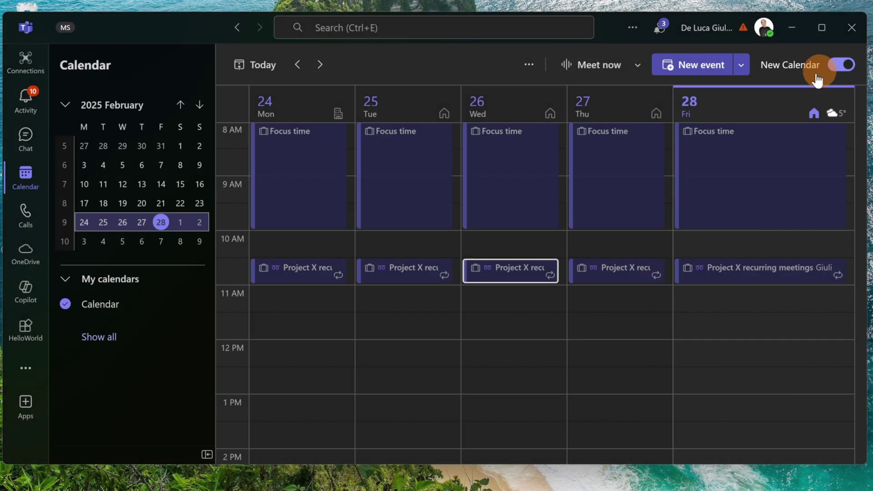
{"action": "left_click", "coordinate": [19, 140]}
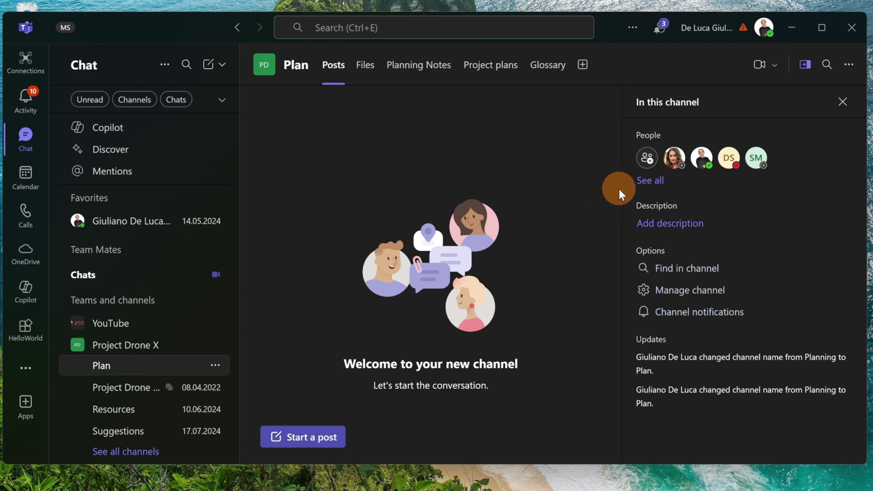
Resize the In this channel panel wide and back, ending slightly narrower than originally
{"action": "left_click_drag", "start_coordinate": [622, 192], "coordinate": [687, 193]}
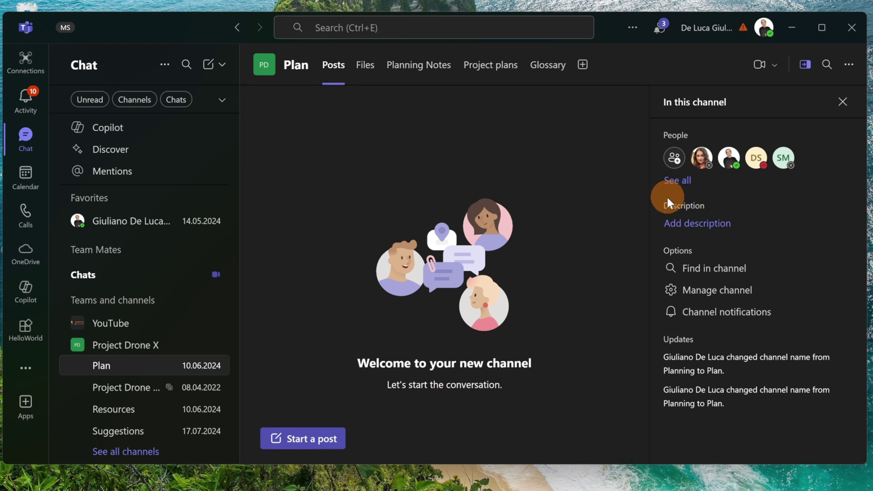
{"action": "left_click_drag", "start_coordinate": [650, 198], "coordinate": [370, 176]}
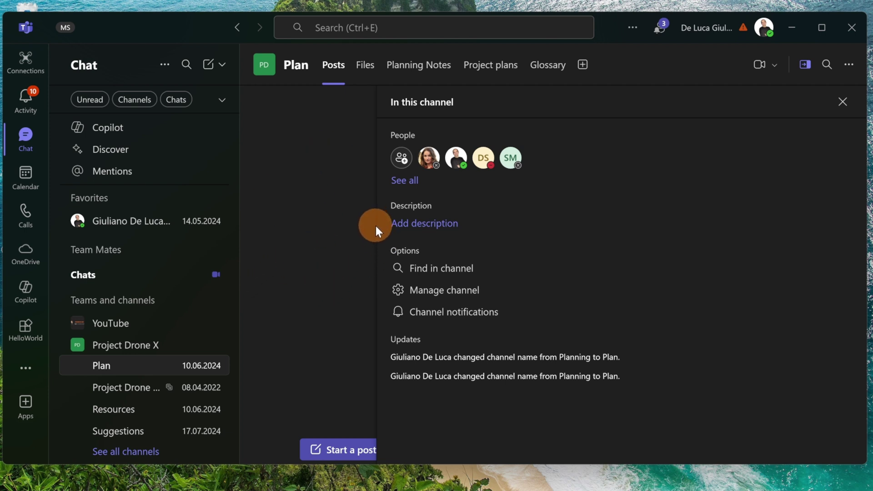
{"action": "left_click_drag", "start_coordinate": [377, 226], "coordinate": [582, 213]}
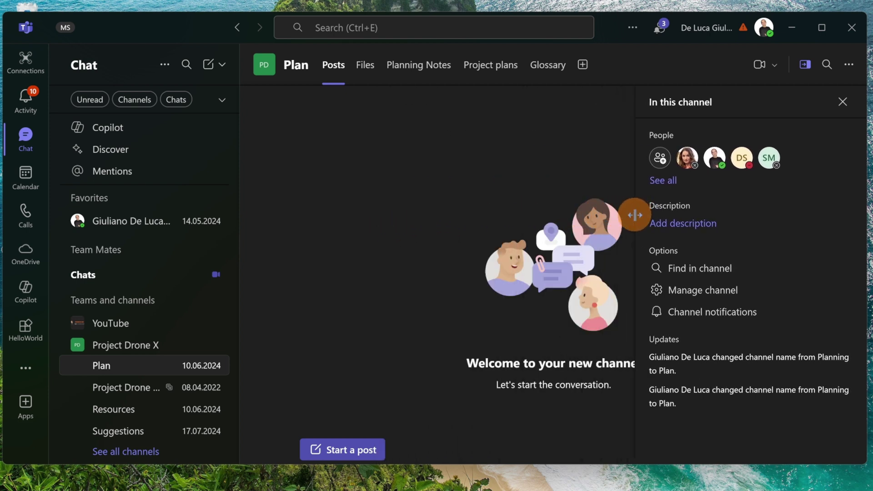
{"action": "left_click_drag", "start_coordinate": [581, 212], "coordinate": [634, 212]}
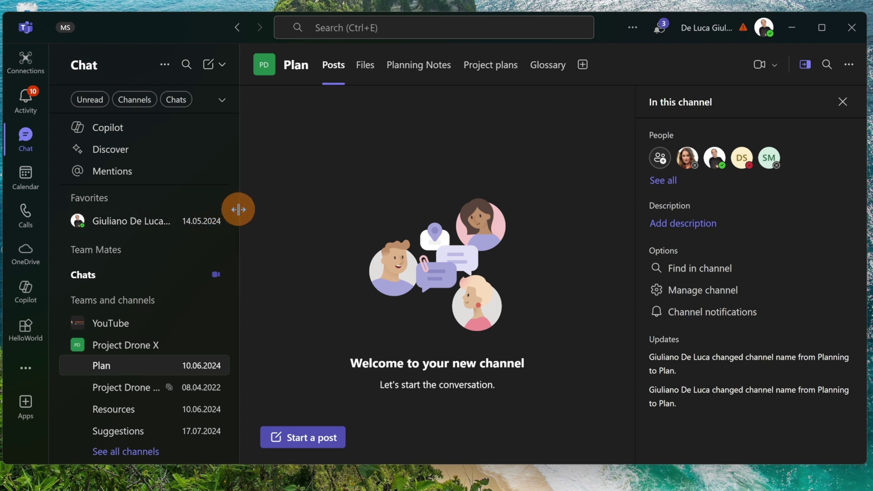
Widen the chat and channel list to reveal full names, and close the In this channel panel
{"action": "mouse_move", "coordinate": [236, 212]}
{"action": "left_mouse_down"}
{"action": "mouse_move", "coordinate": [389, 210]}
{"action": "mouse_move", "coordinate": [318, 203]}
{"action": "left_mouse_up"}
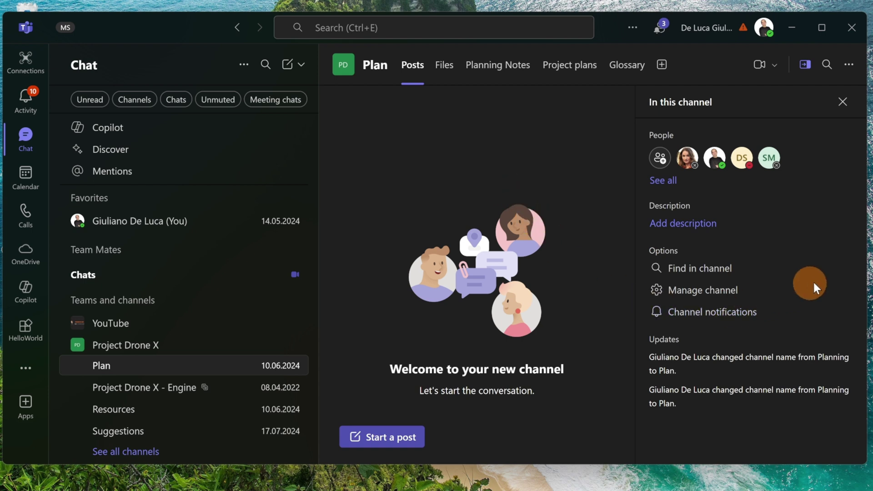
{"action": "left_click", "coordinate": [841, 104]}
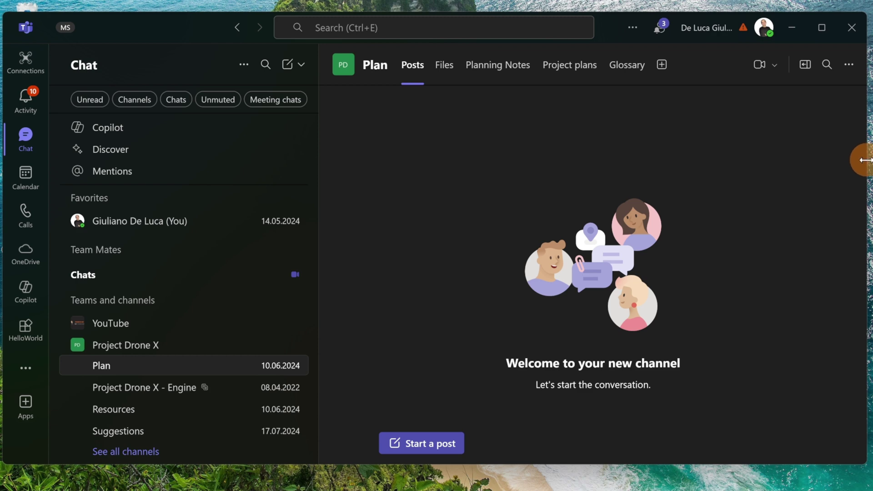
Narrow the Teams window in two stages until it collapses to the single-pane compact layout
{"action": "left_click_drag", "start_coordinate": [865, 159], "coordinate": [513, 170]}
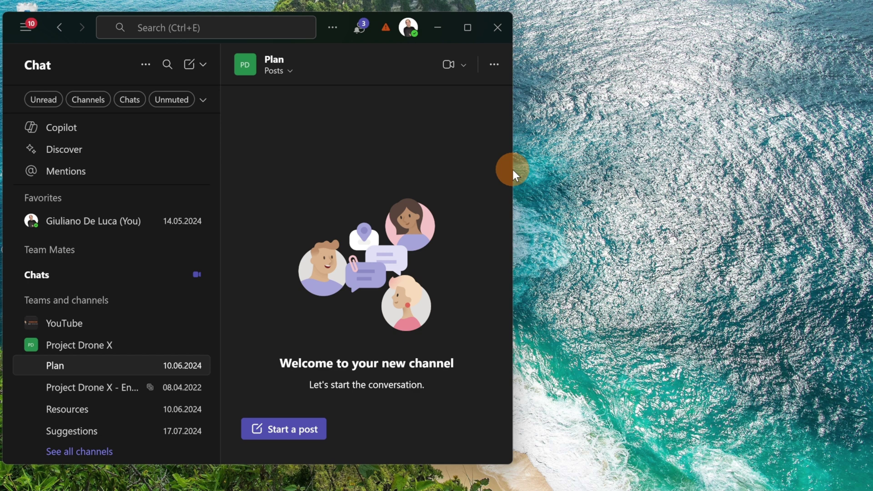
{"action": "left_click_drag", "start_coordinate": [512, 169], "coordinate": [332, 177]}
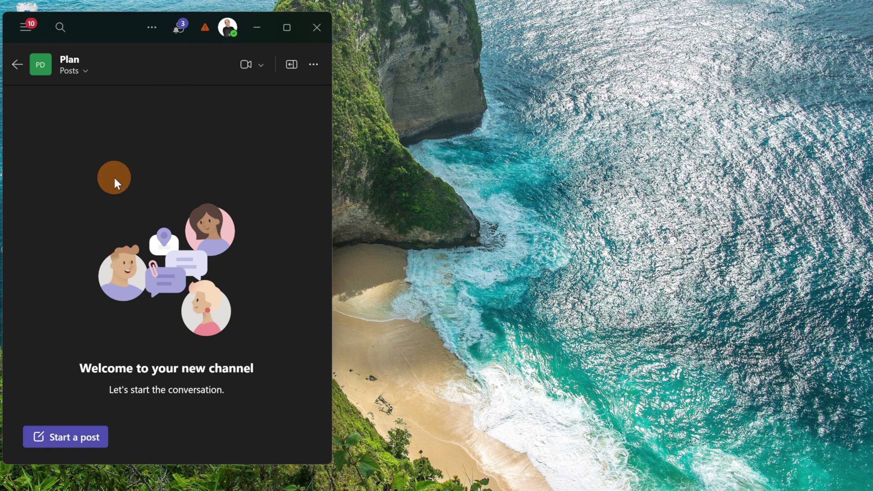
Go back from the Plan channel to the chat and channel list with Return to list
{"action": "left_click", "coordinate": [16, 67]}
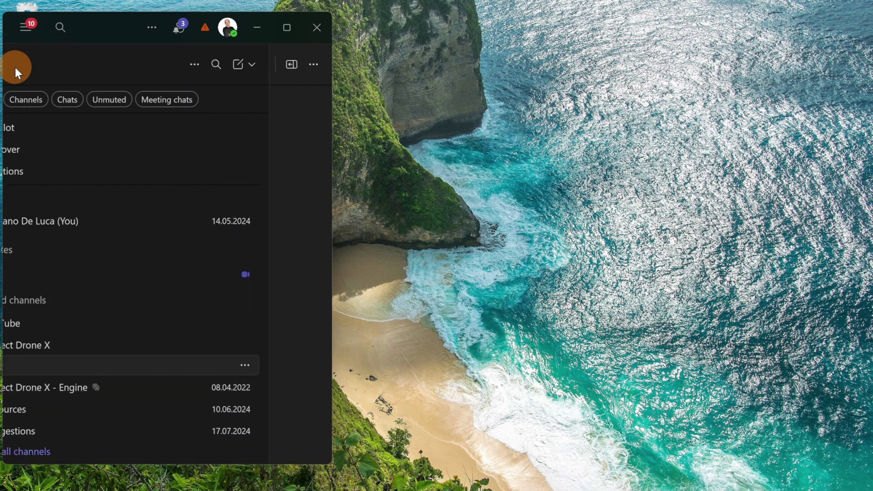